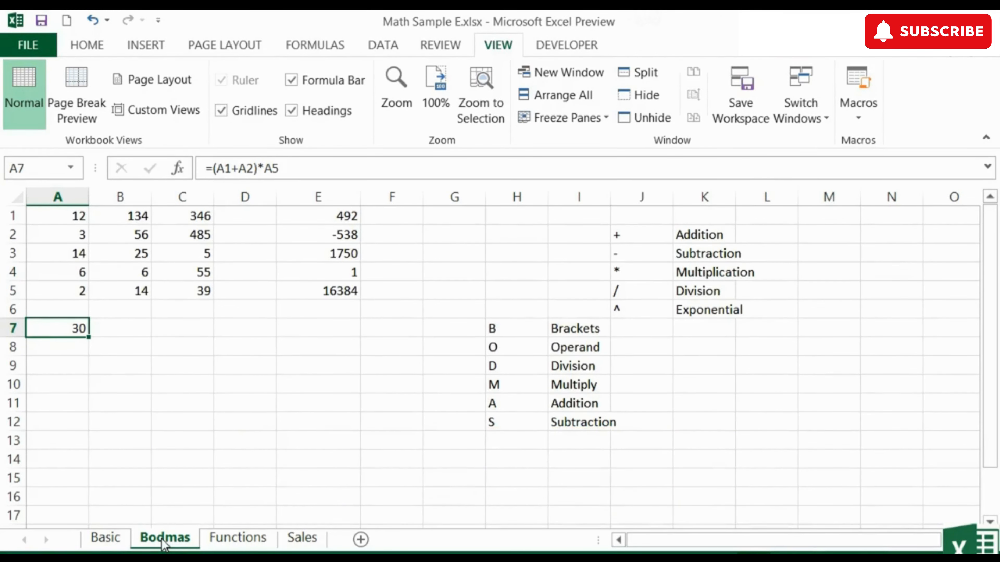
Step: Inspect the formula behind the Cars total in cell B6 of the Functions sheet
click(240, 540)
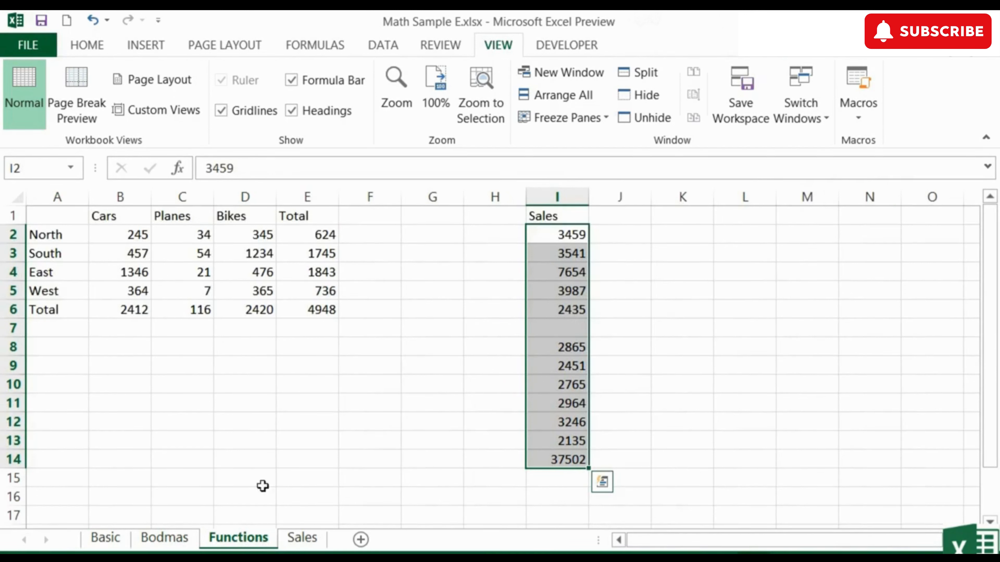
click(145, 311)
double_click(145, 312)
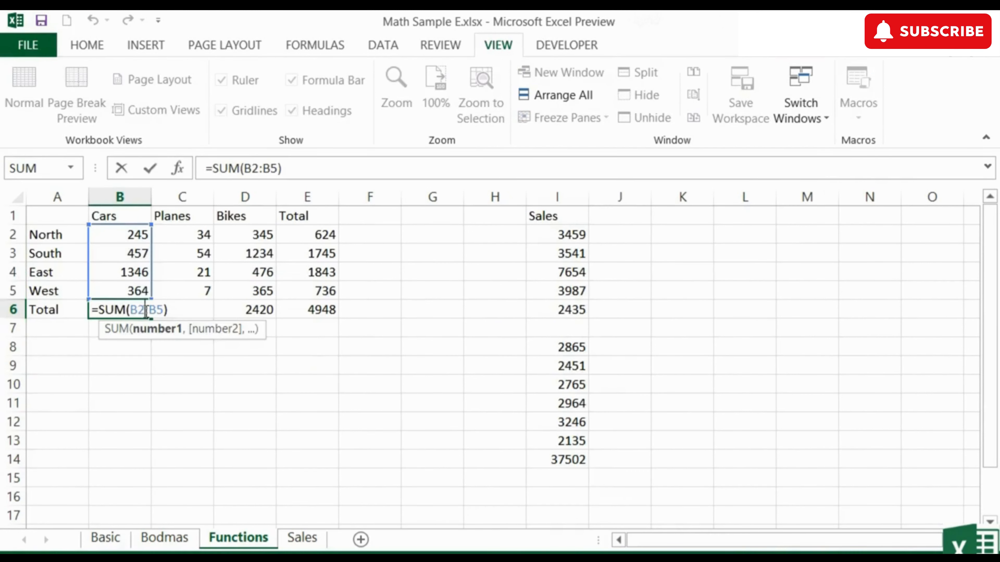
key(Escape)
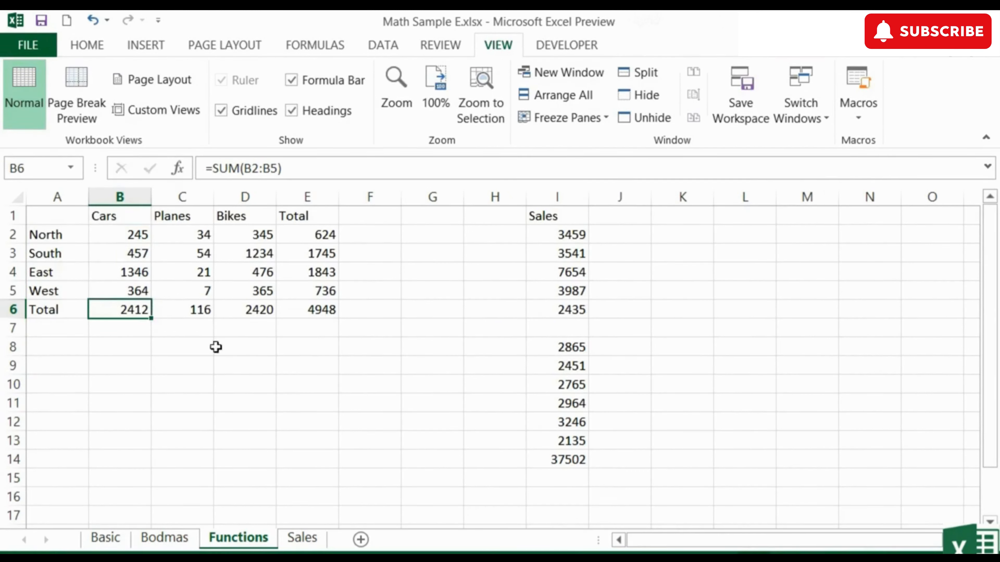
Step: On the Sales sheet, check the contents of the Banana total and quantity cells
click(310, 544)
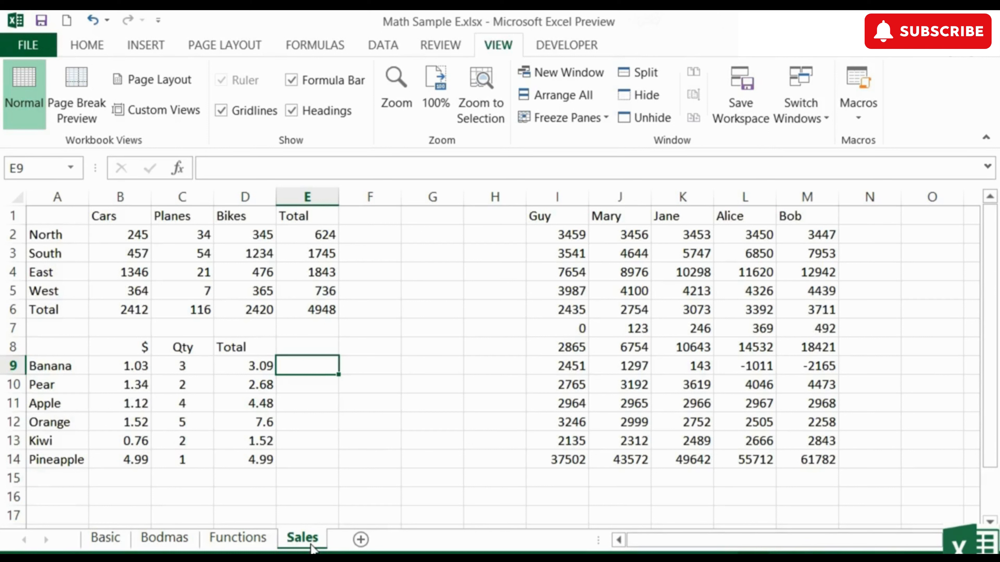
click(258, 367)
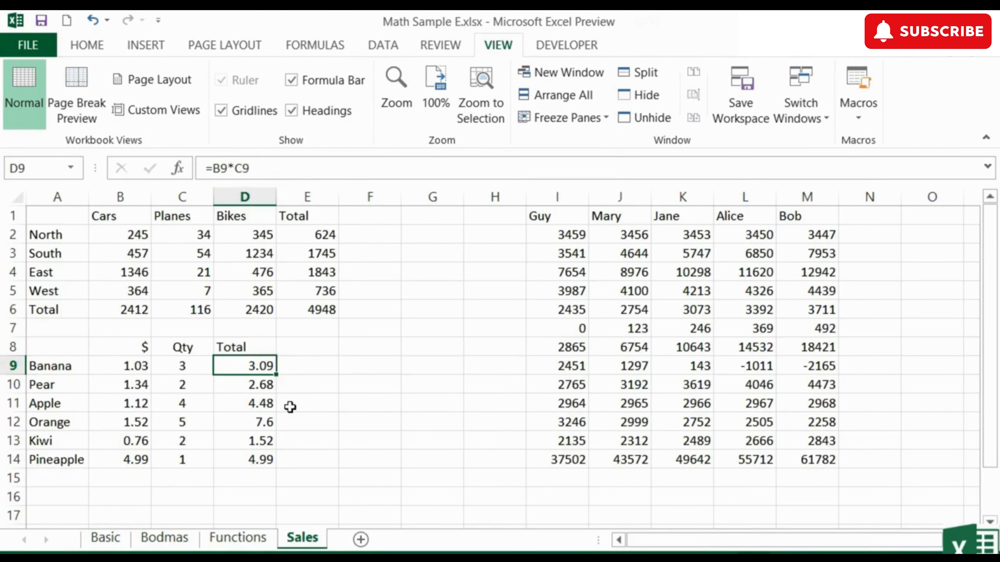
click(200, 365)
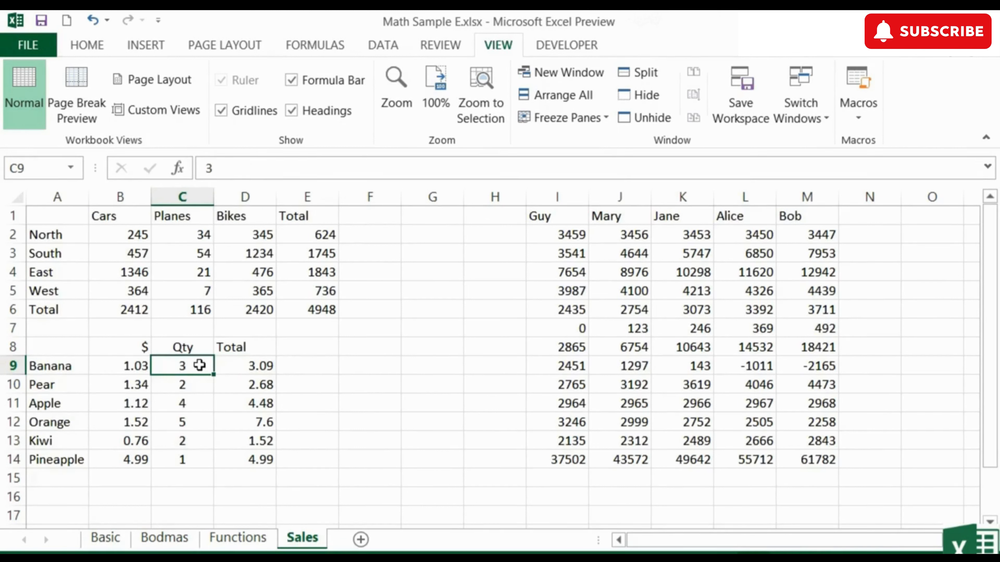
Step: Replace the formula in the Orange total cell D12 with the fixed value 7.6
click(263, 421)
key(F2)
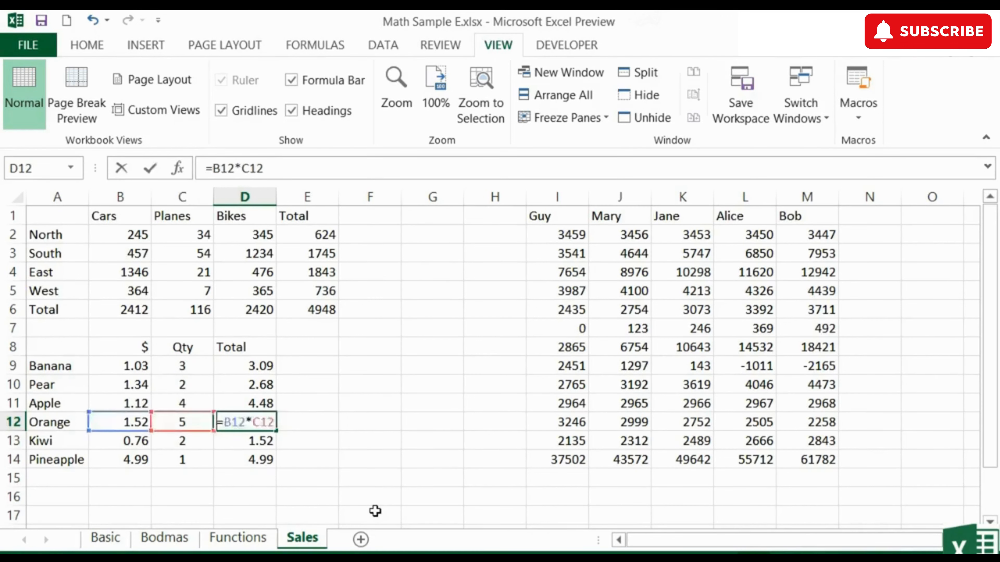
key(Escape)
text(7.6)
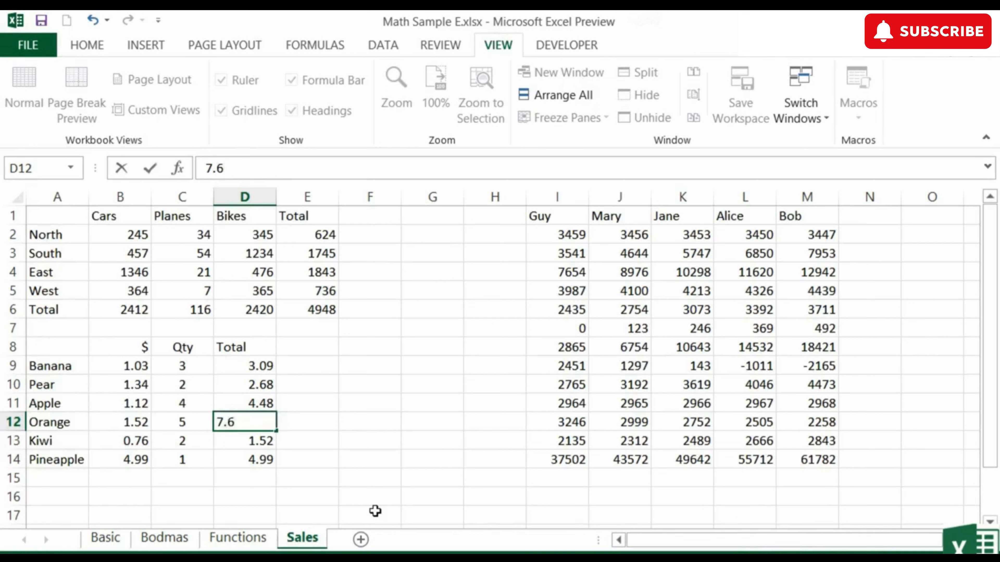
key(Return)
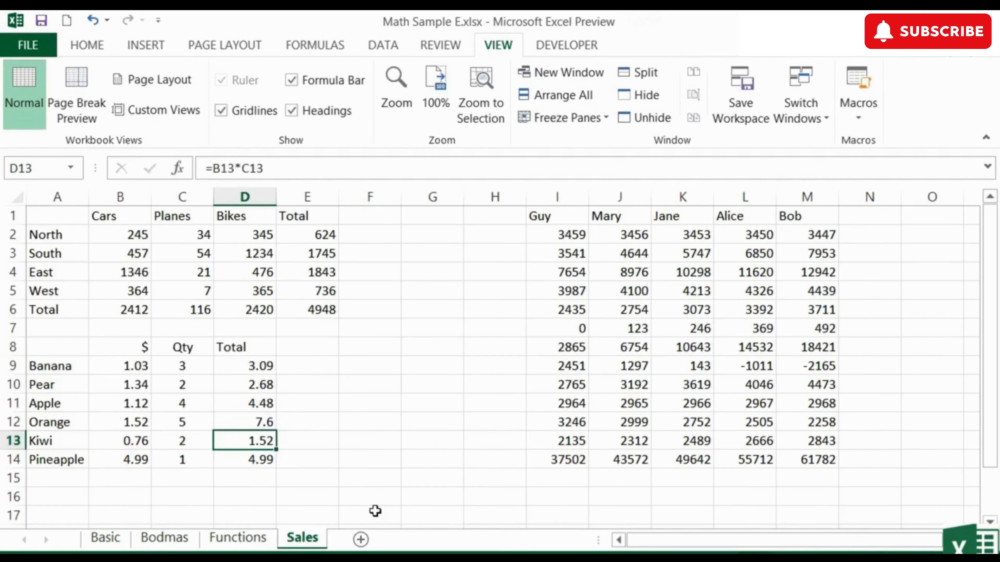
Step: Set the Orange quantity to 10 and the Apple quantity to 6
click(181, 418)
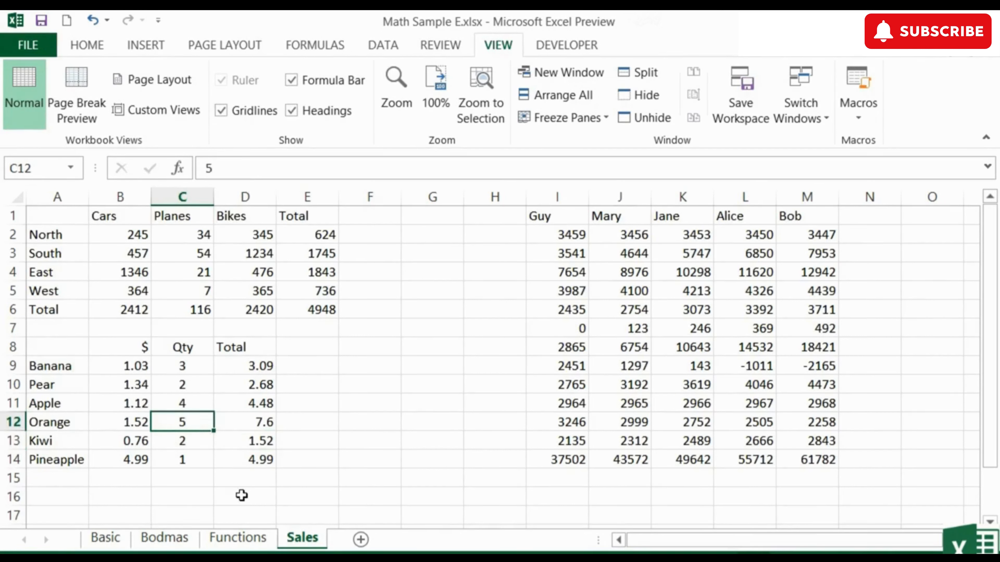
text(10)
key(Tab)
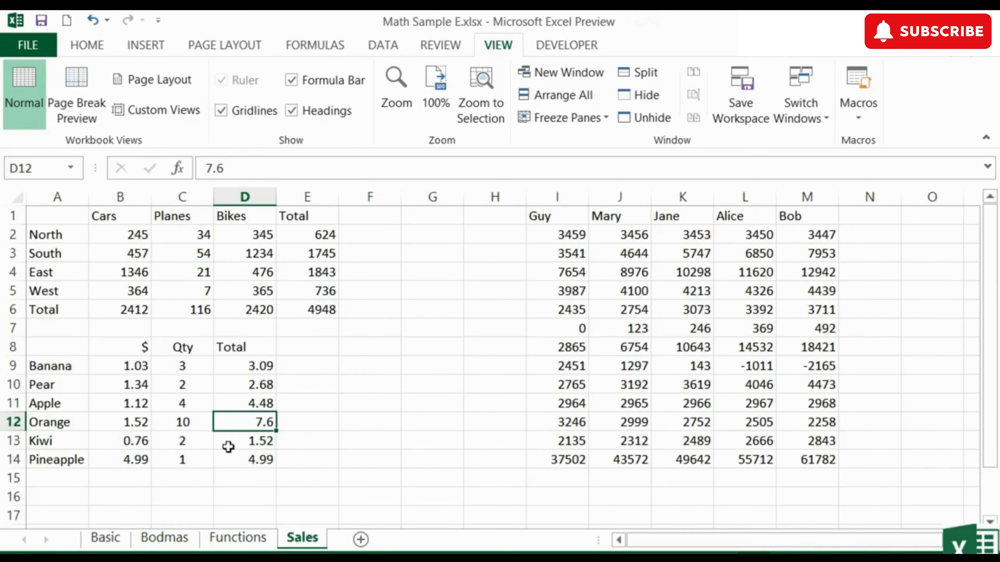
click(180, 405)
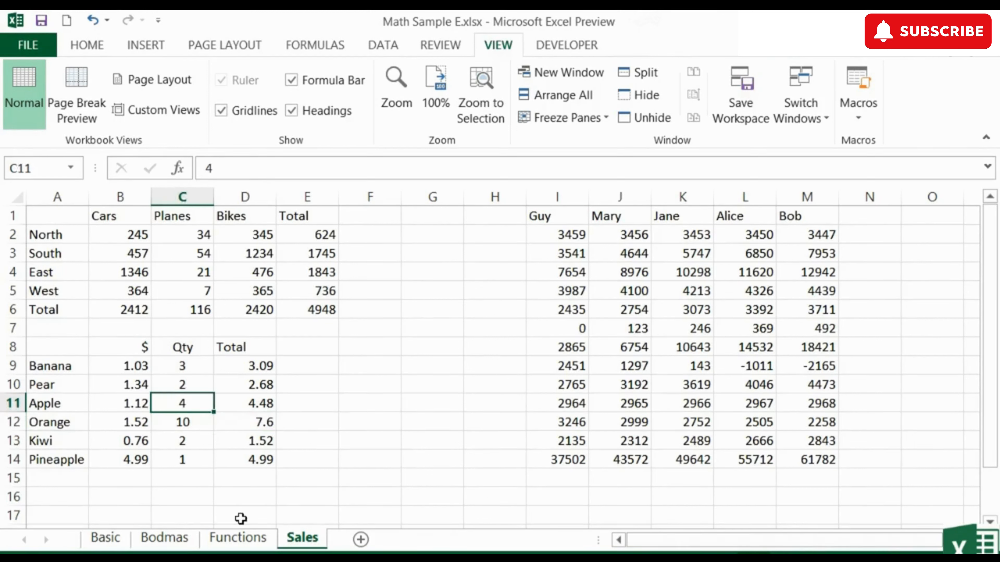
text(6)
key(Tab)
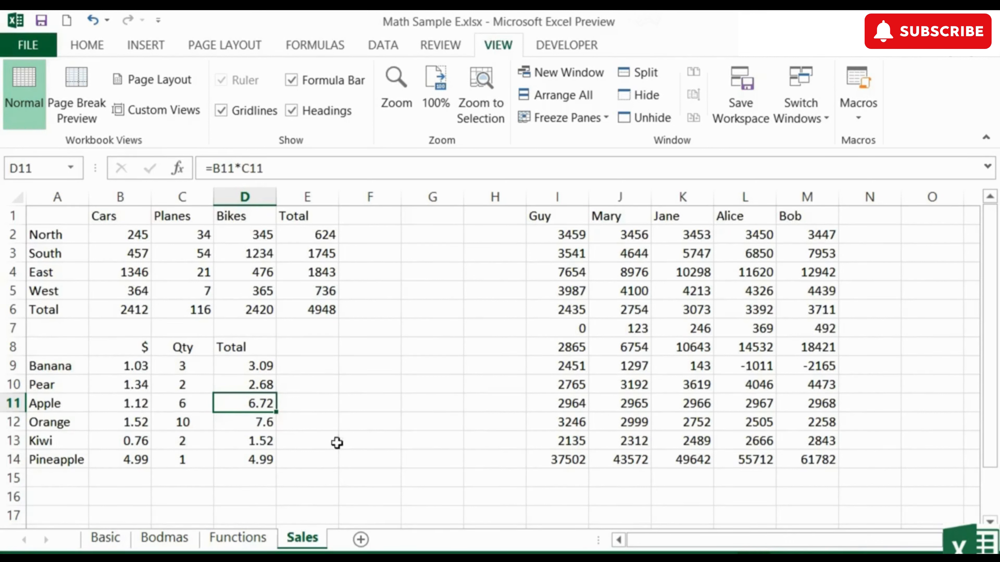
Step: Display the Sales sheet's formulas instead of results and examine the regional totals and fruit totals
click(248, 422)
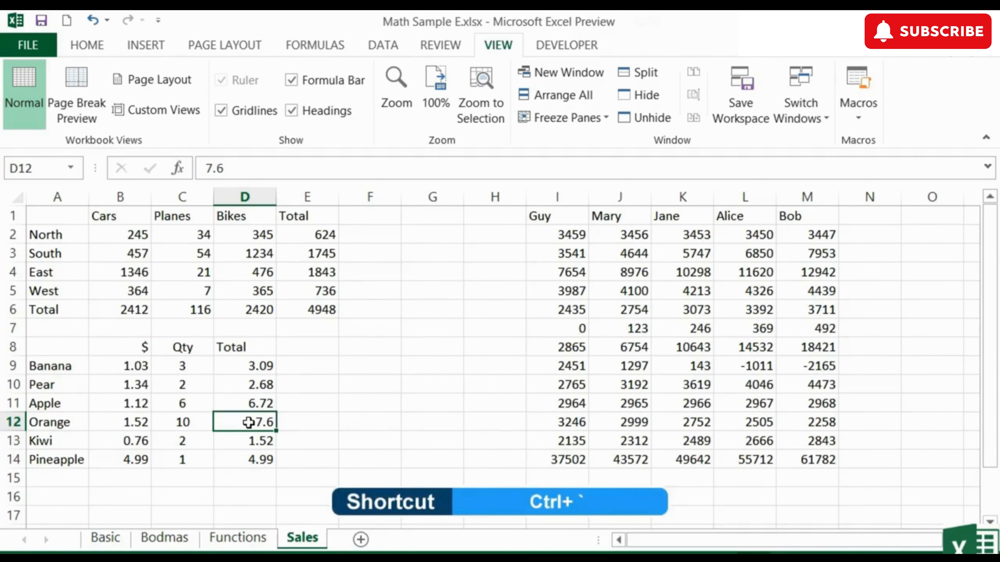
key(ctrl+grave)
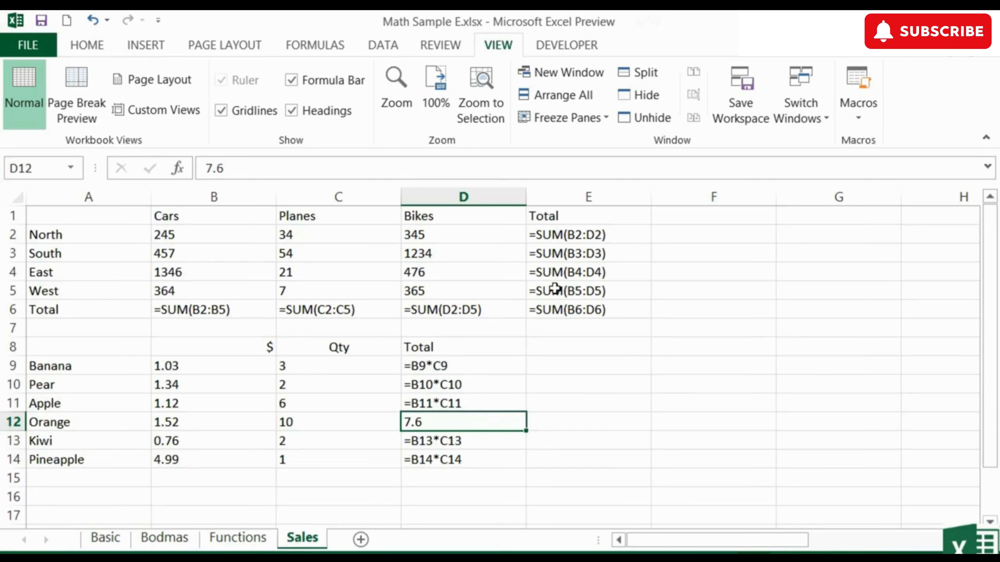
click(212, 311)
click(480, 308)
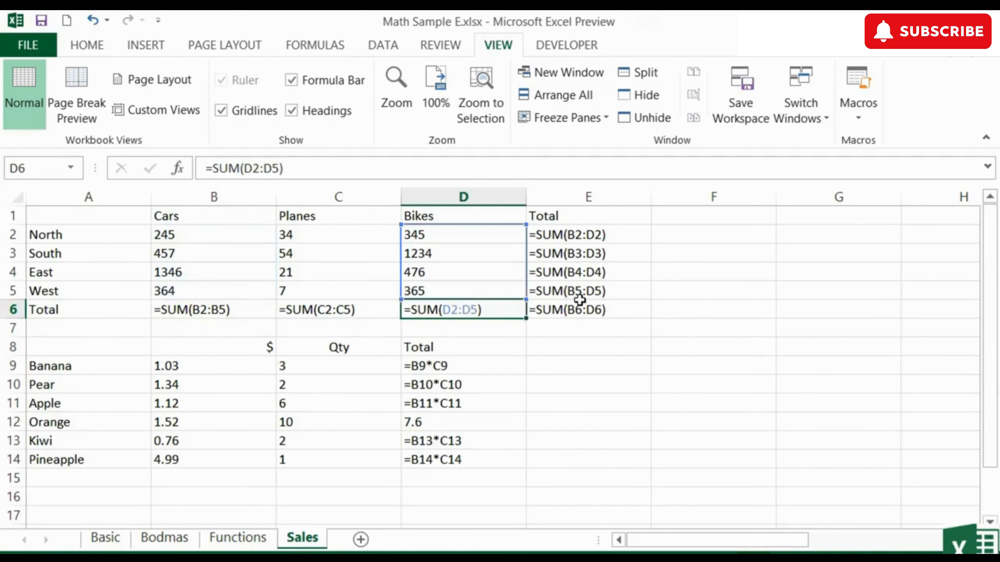
click(406, 366)
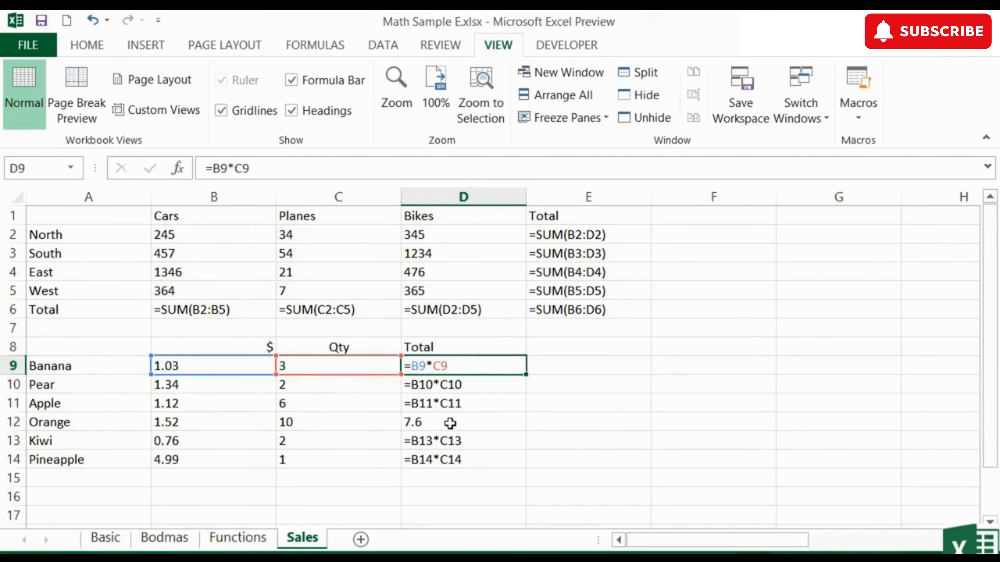
click(449, 422)
Step: Fill the Apple total formula from D11 down into D12, and return the sheet to calculated results
click(457, 404)
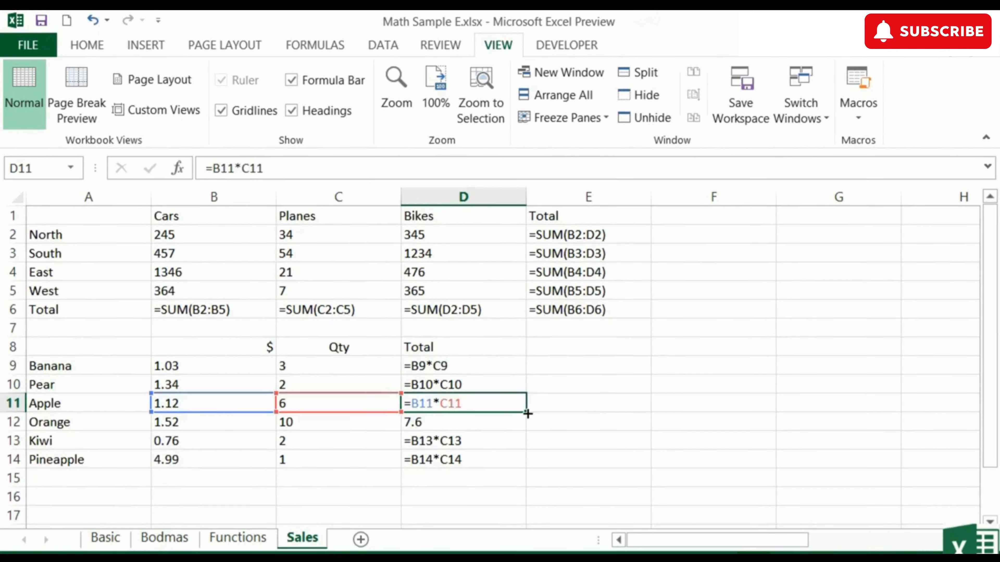
drag(527, 414, 529, 427)
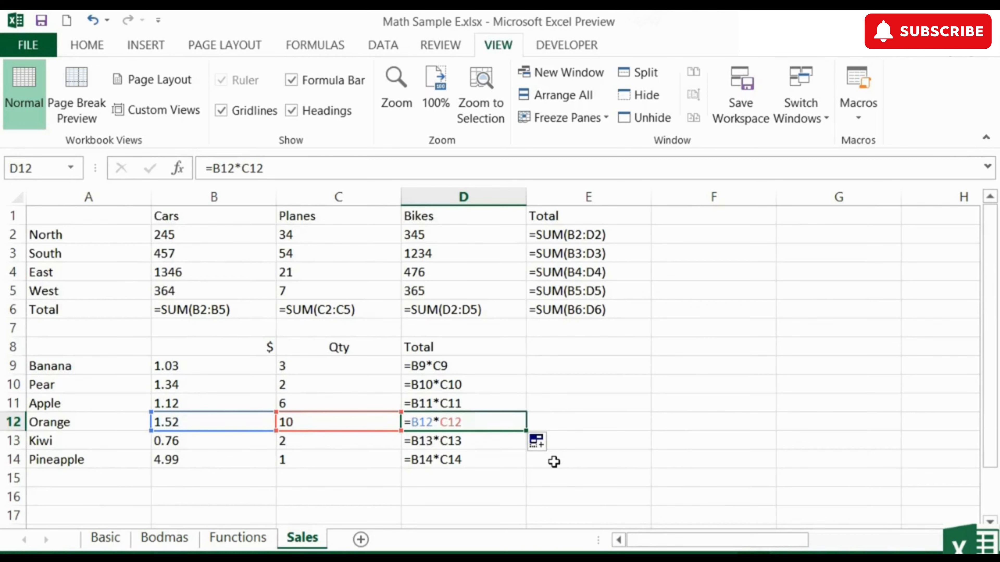
key(ctrl+grave)
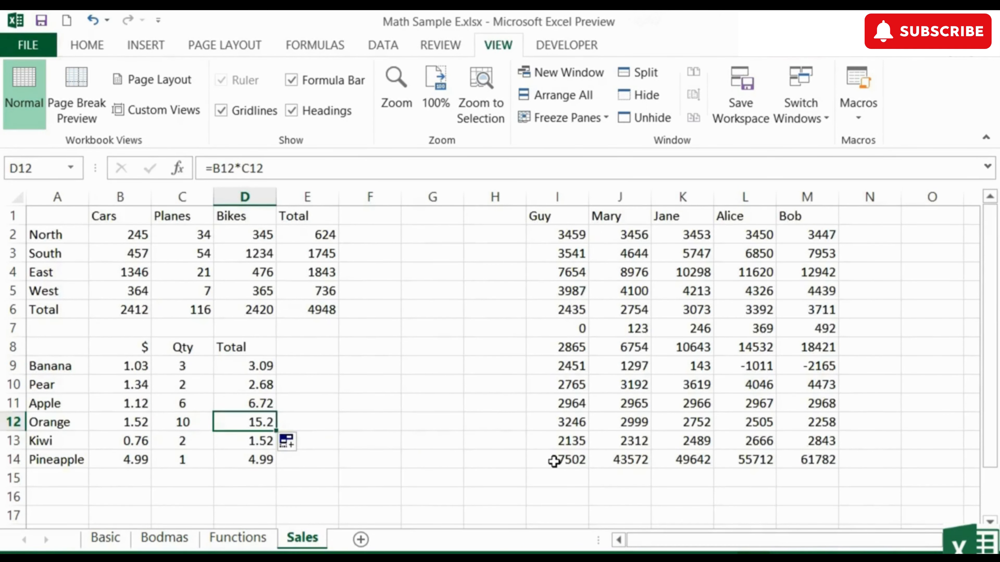
Step: Show the formulas again to examine the column totals in I14:M14, and switch back to calculated results
key(ctrl+grave)
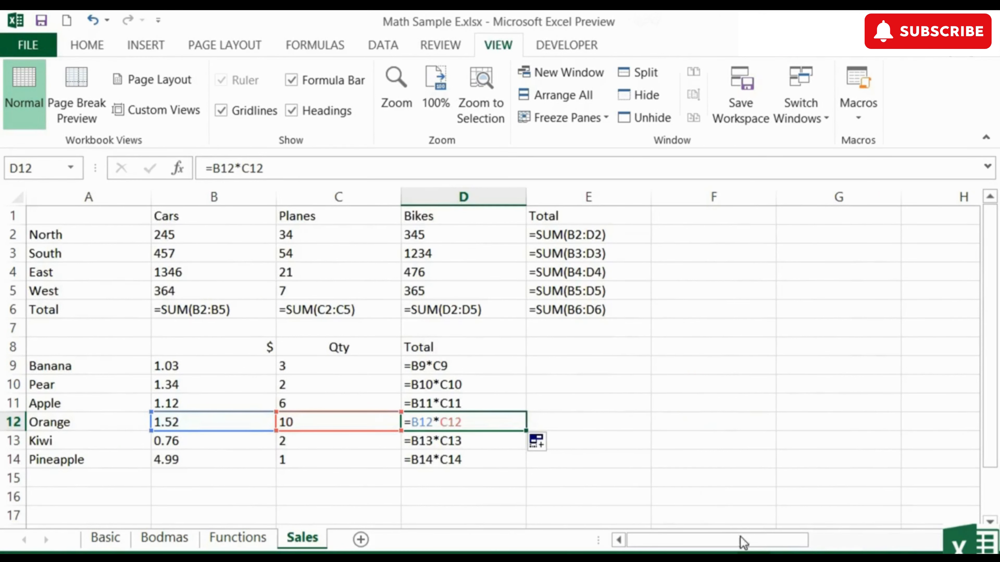
drag(743, 541, 904, 547)
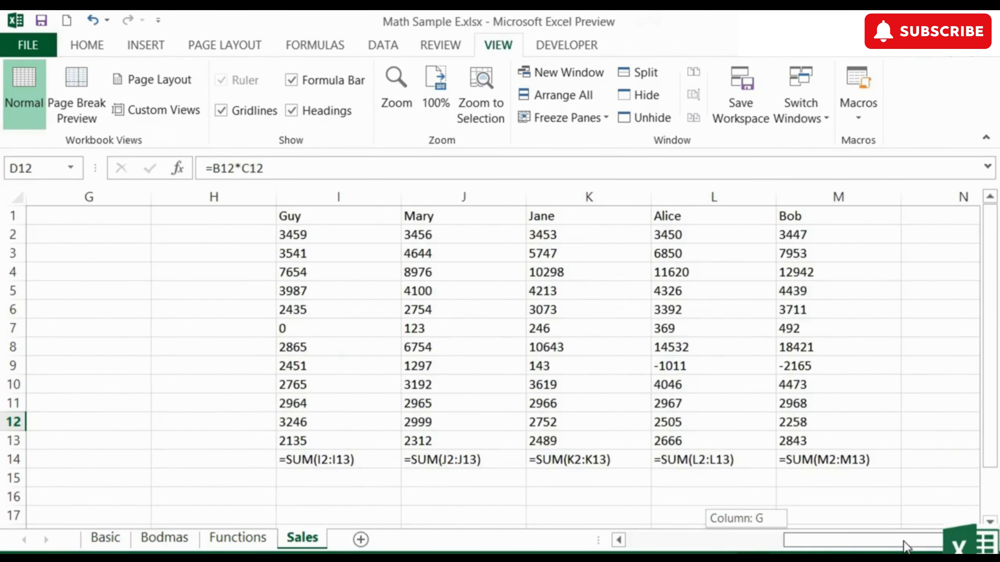
key(ctrl+grave)
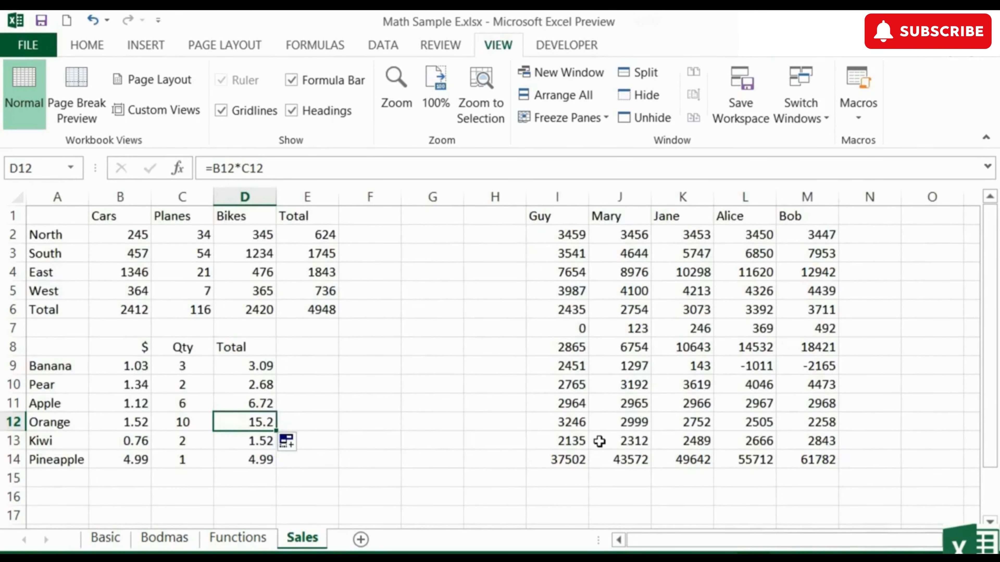
Step: Enable "Show formulas in cells instead of their calculated results" for the Sales worksheet in the Advanced options, and switch back to results
click(30, 43)
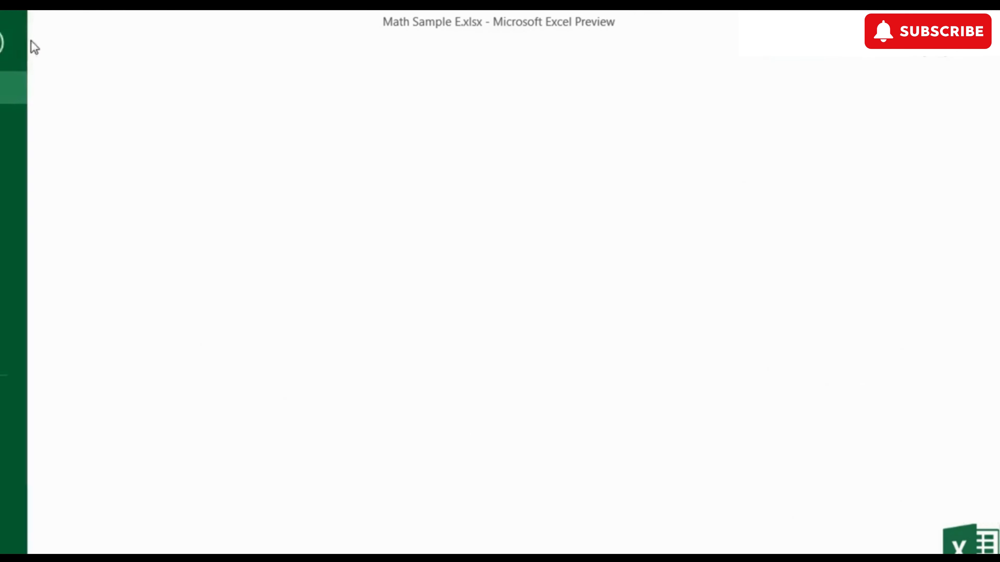
key(Escape)
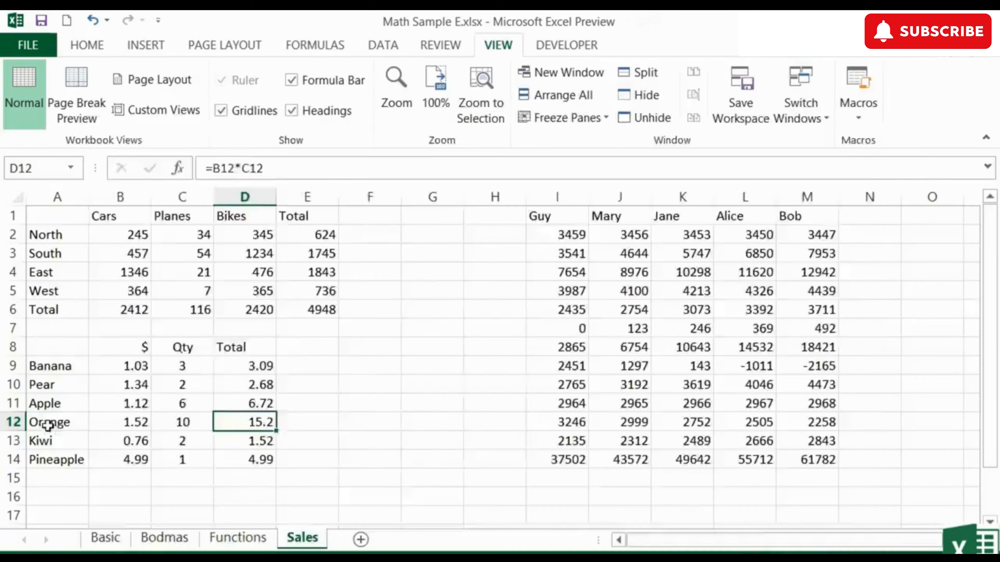
click(120, 189)
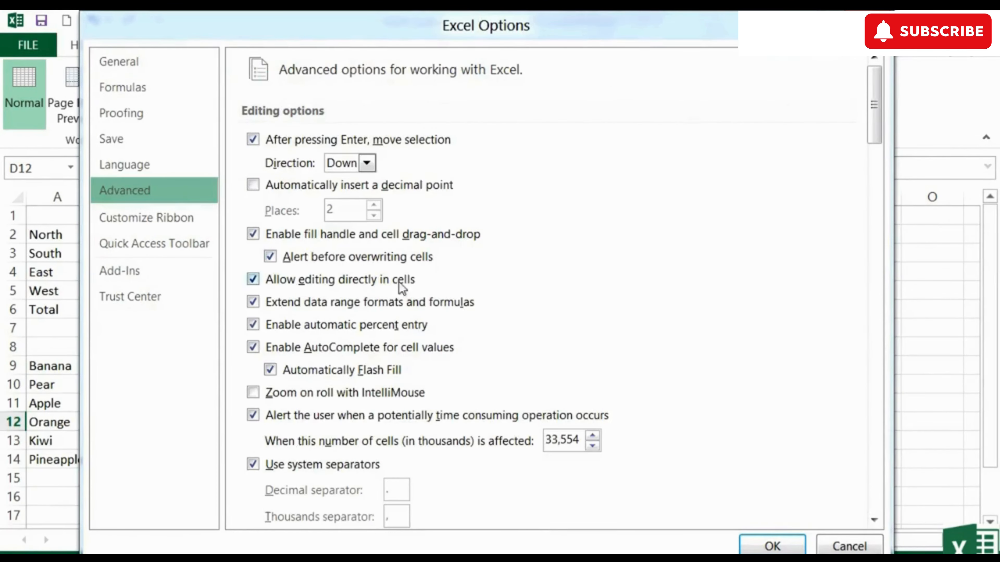
scroll(577, 315, down, 15)
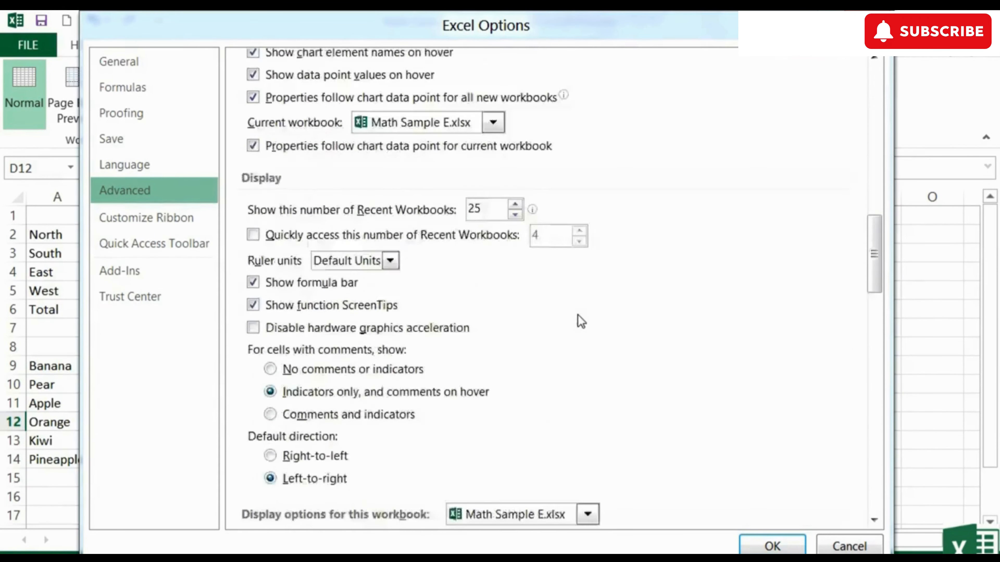
scroll(577, 314, down, 8)
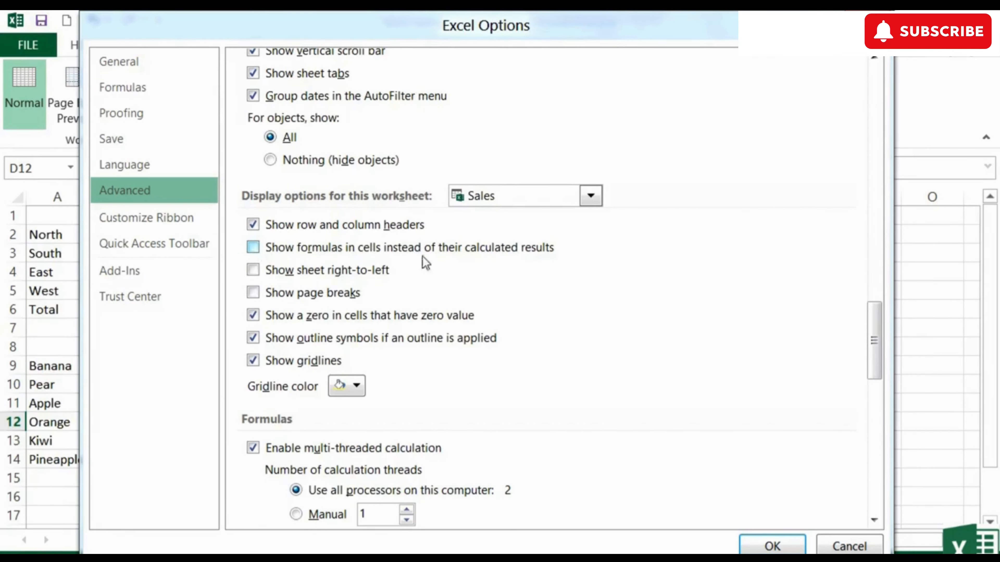
click(252, 250)
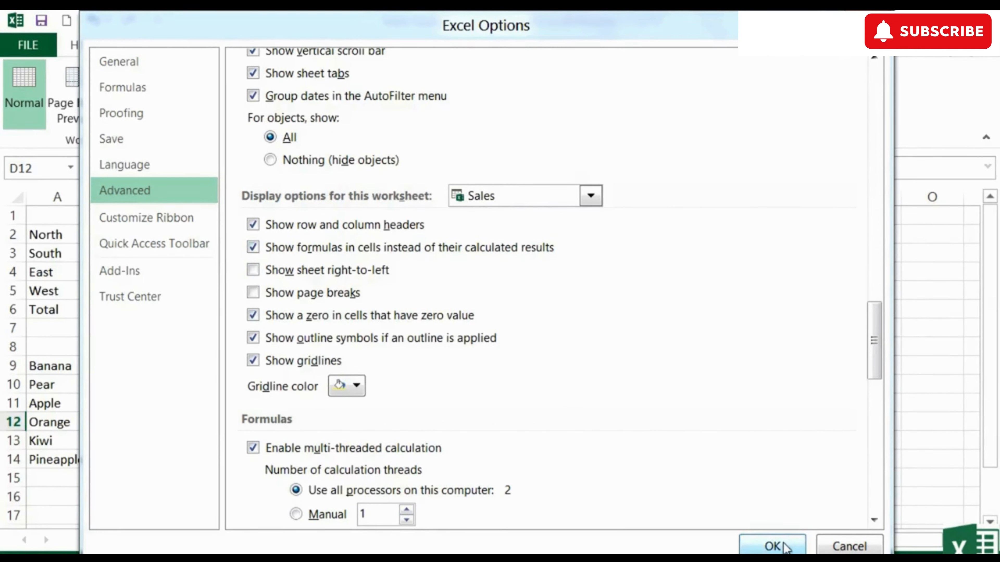
click(773, 545)
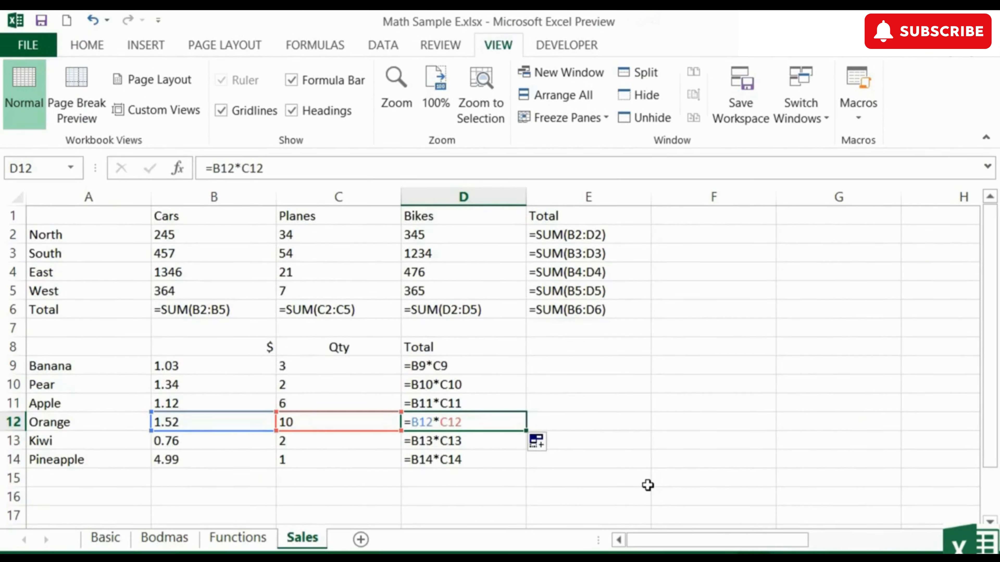
key(ctrl+grave)
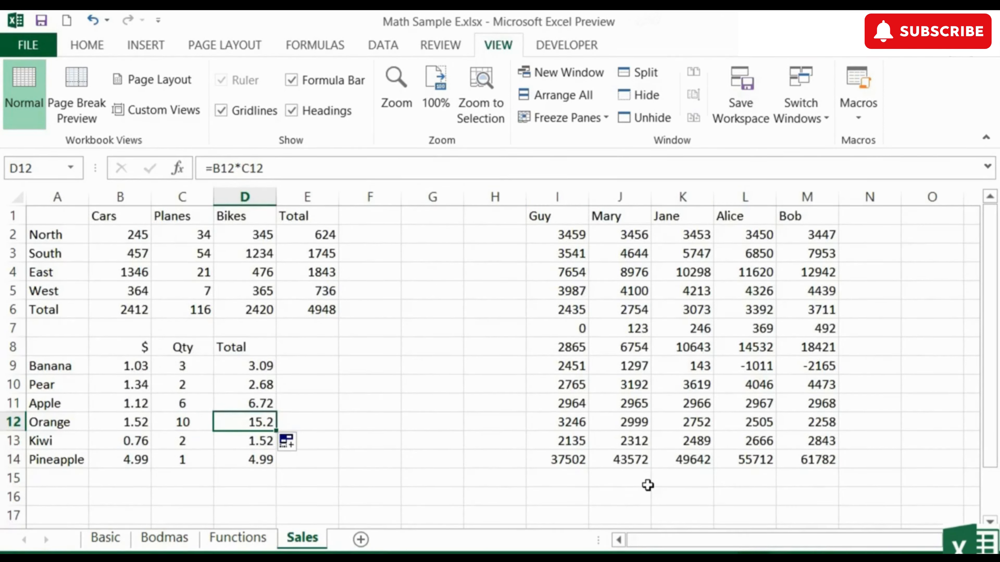
Step: Display the formula of E6 as text in F6 with =FORMULATEXT(E6), and widen column F to fit it
key(Right)
key(Up)
key(Up)
key(Up)
key(Up)
key(Up)
key(Up)
key(Right)
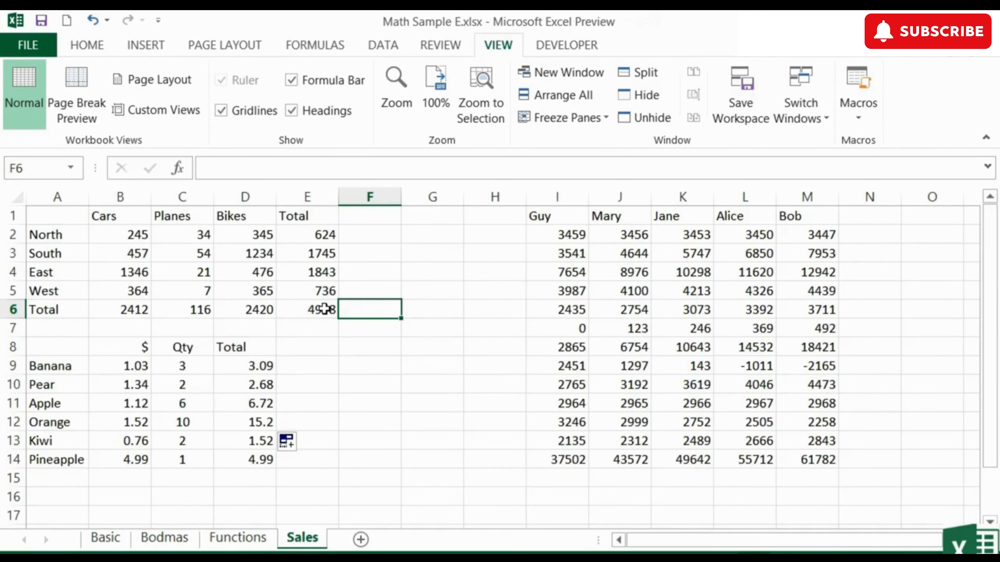
text(=formul)
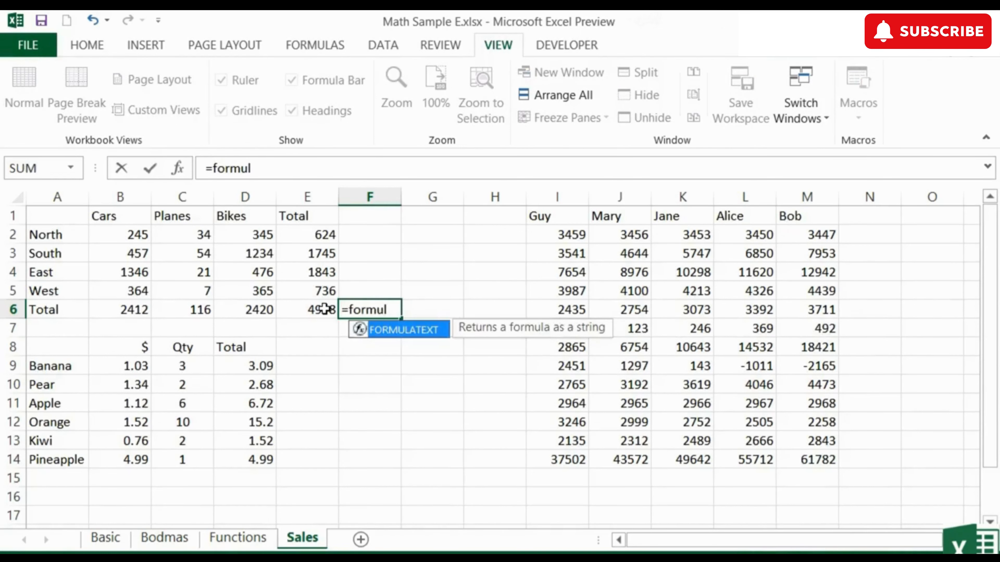
double_click(381, 330)
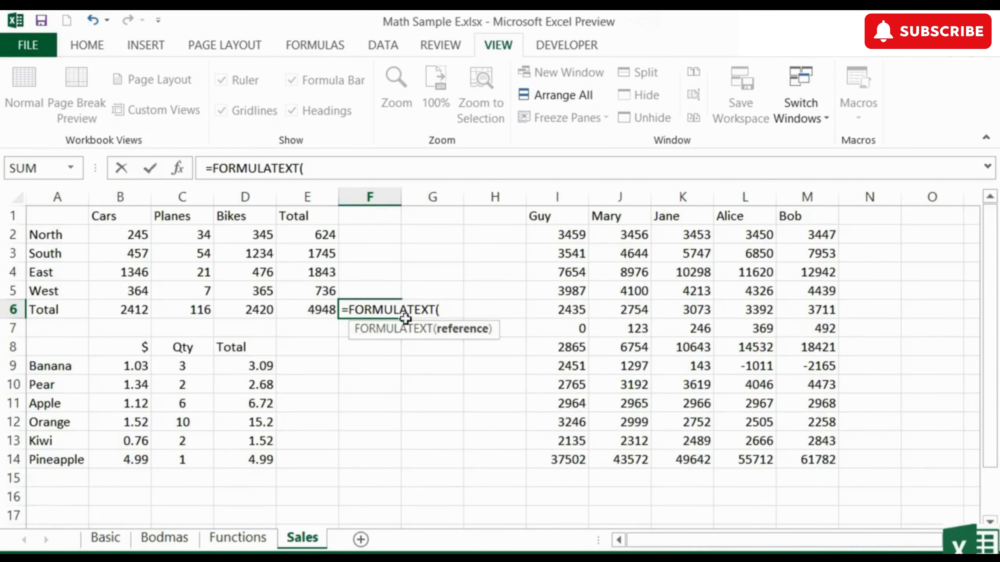
click(305, 312)
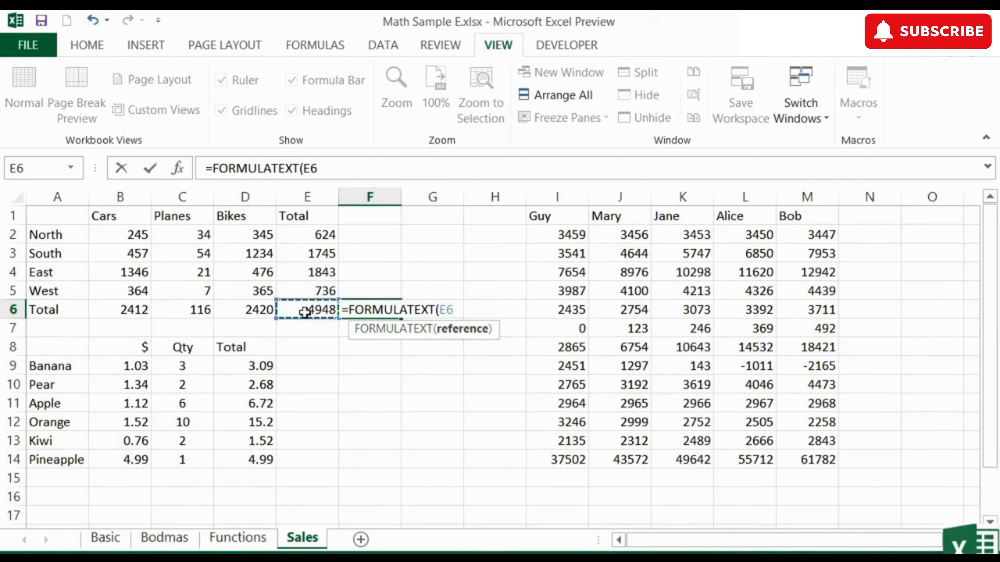
text())
key(Return)
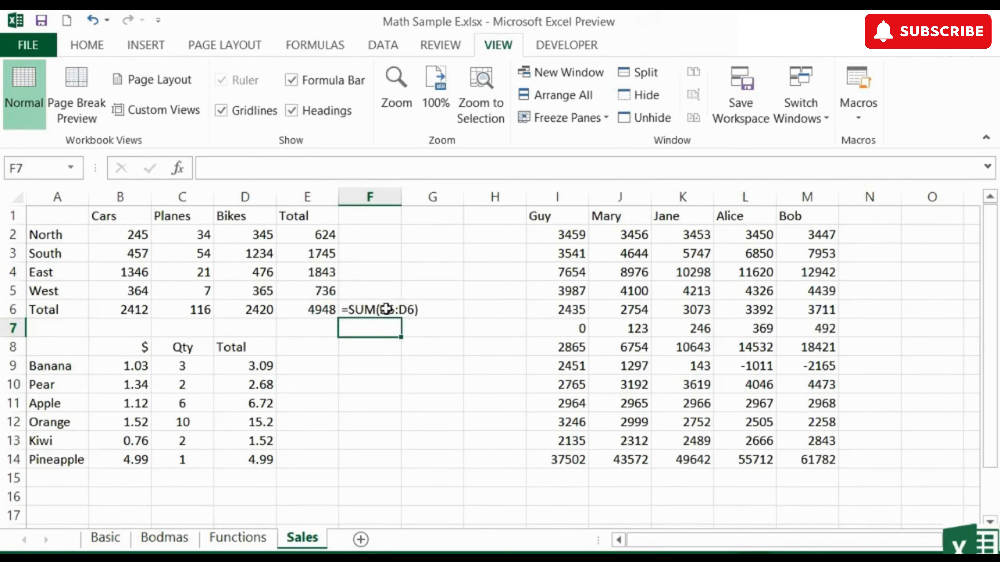
click(386, 309)
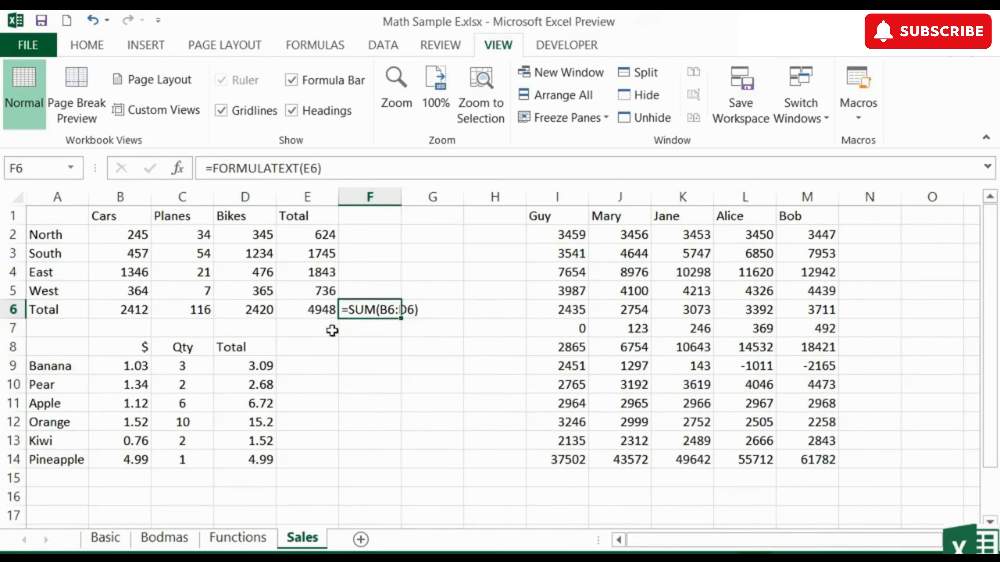
drag(402, 201, 457, 216)
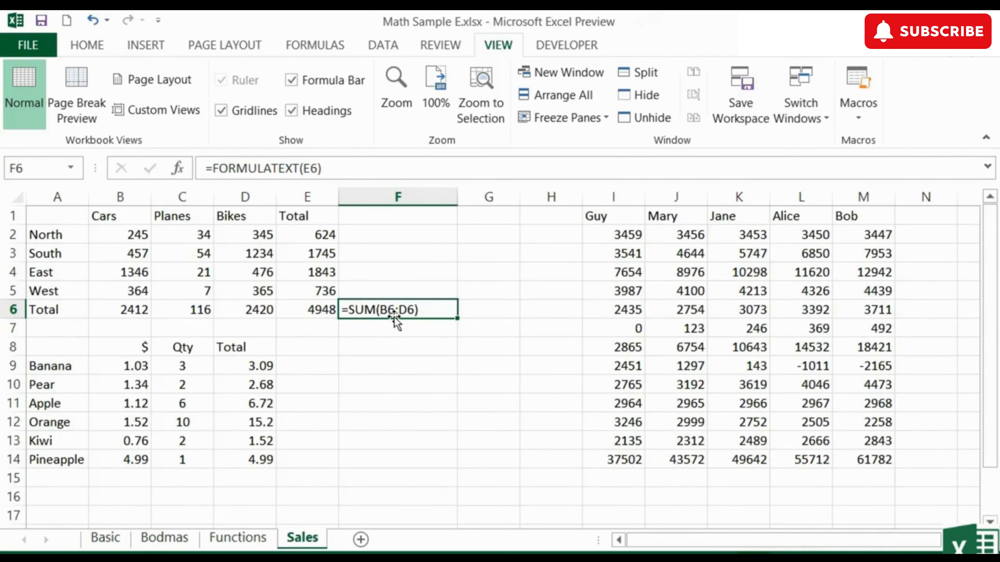
Step: Change the grand total formula in E6 to =SUM(B6:C6)
click(320, 308)
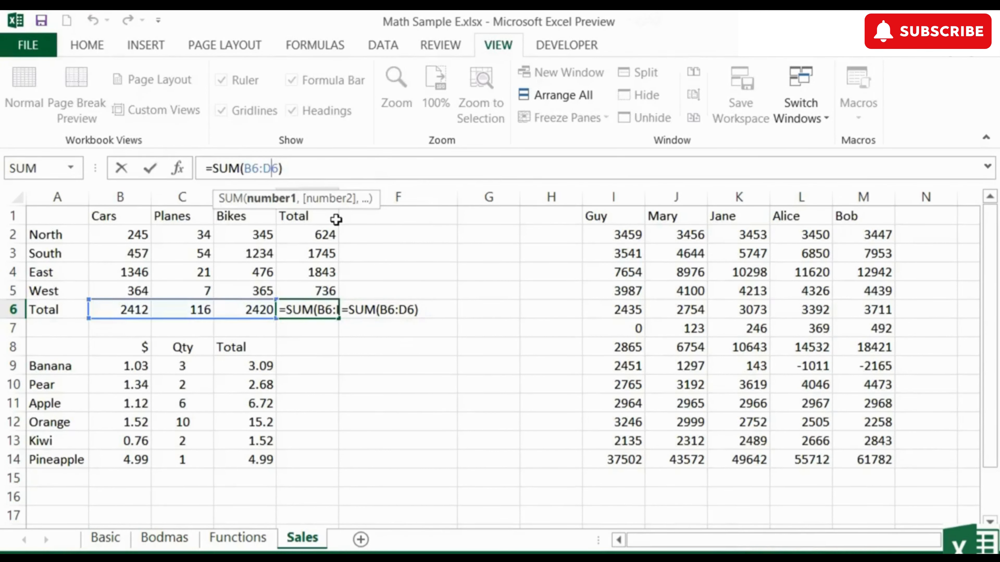
key(Right)
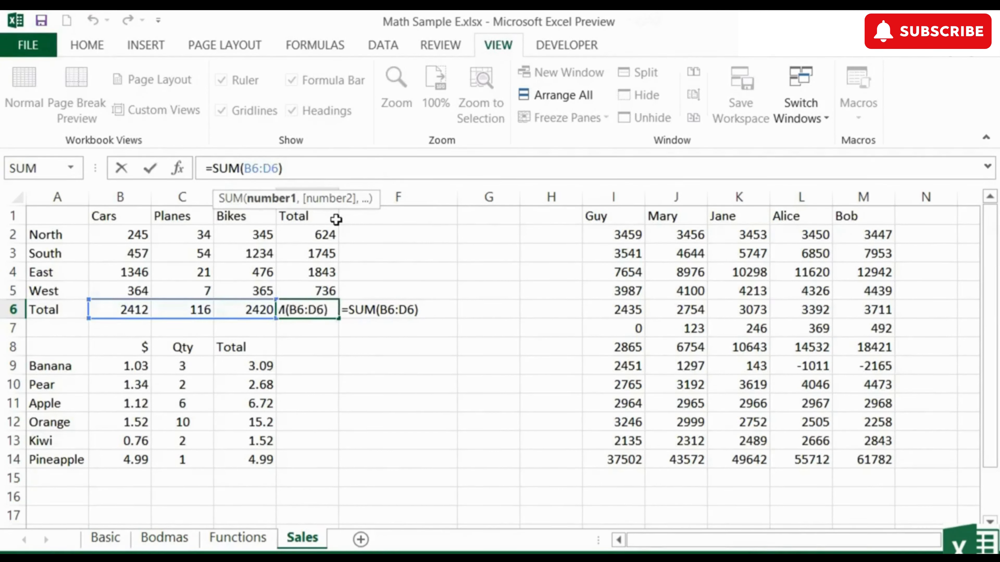
key(BackSpace)
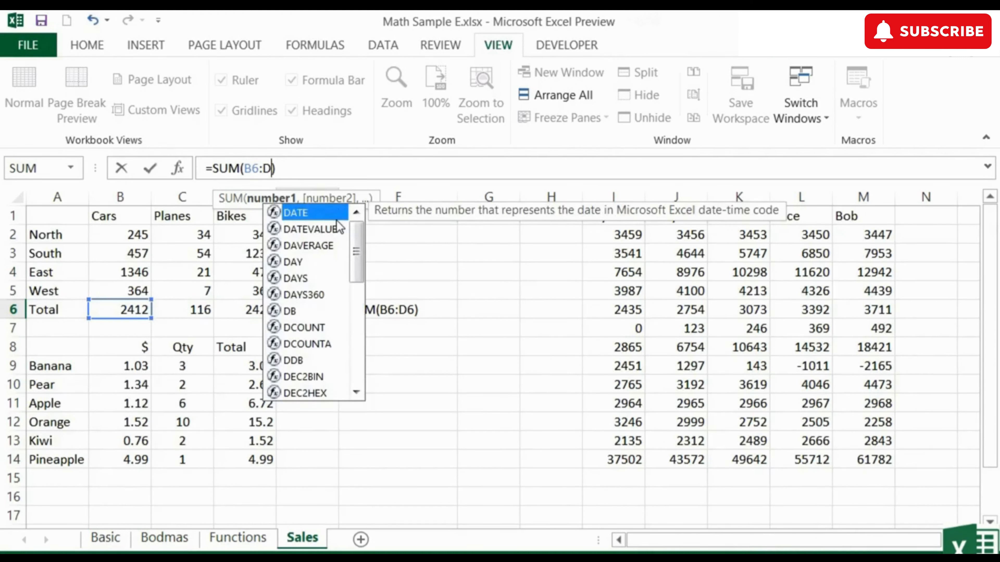
key(BackSpace)
text(c6)
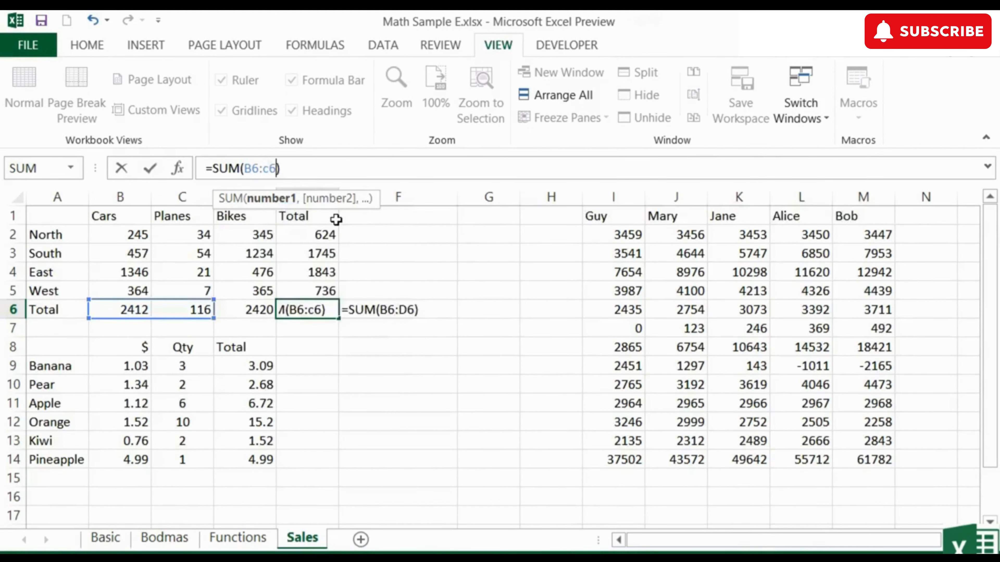
key(Return)
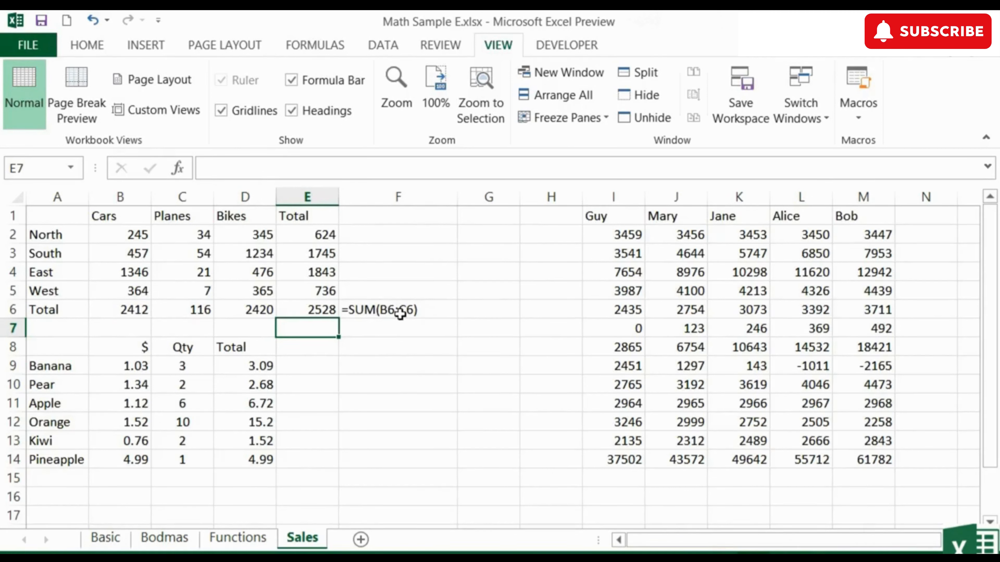
Step: Examine the FORMULATEXT formula behind the text in F6, and open it for editing
click(416, 312)
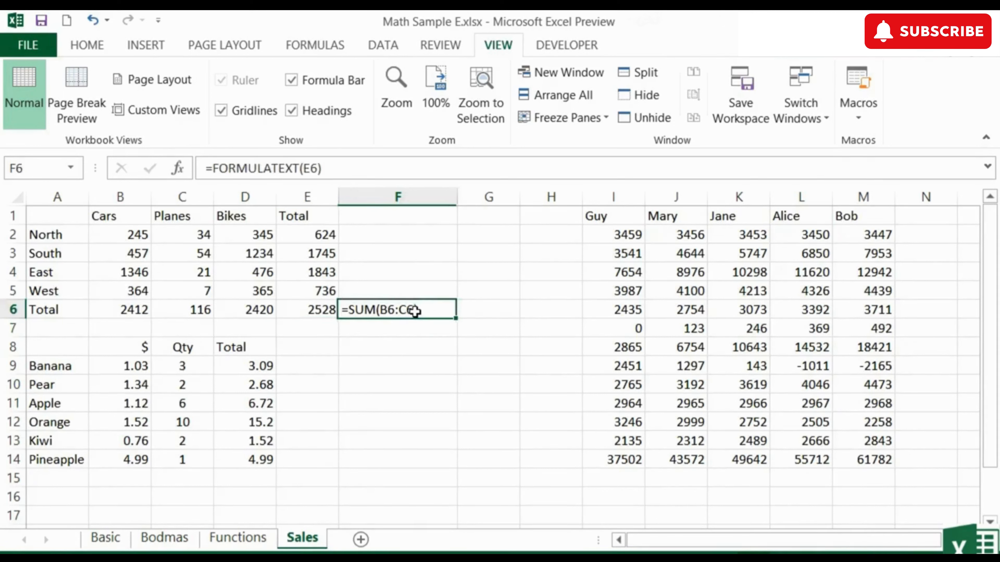
double_click(394, 310)
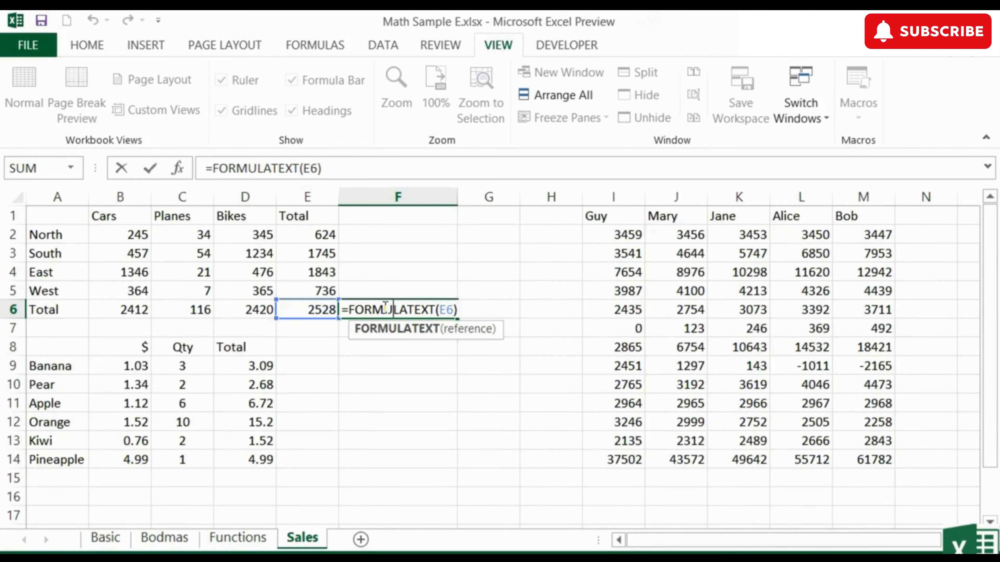
key(ctrl+Return)
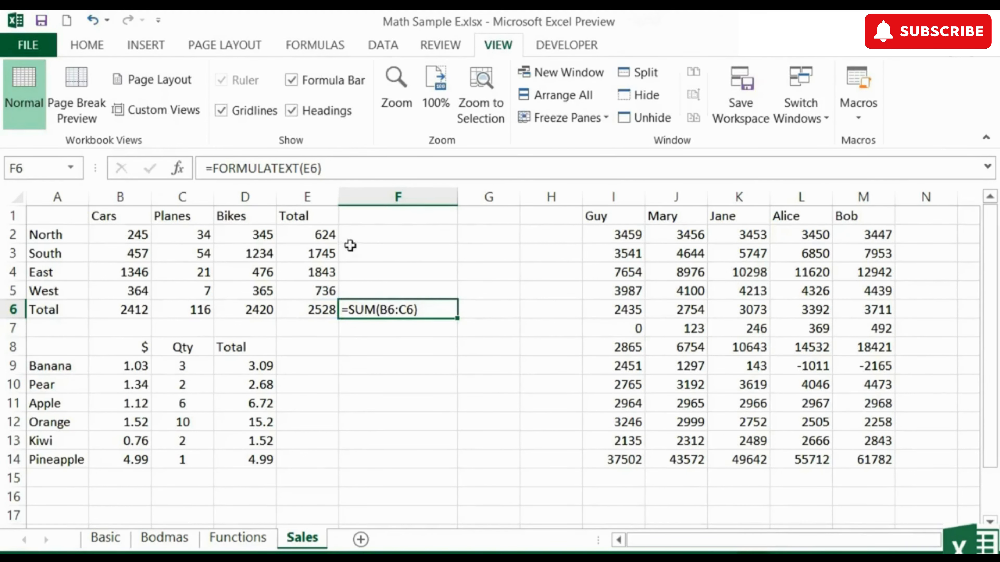
click(332, 169)
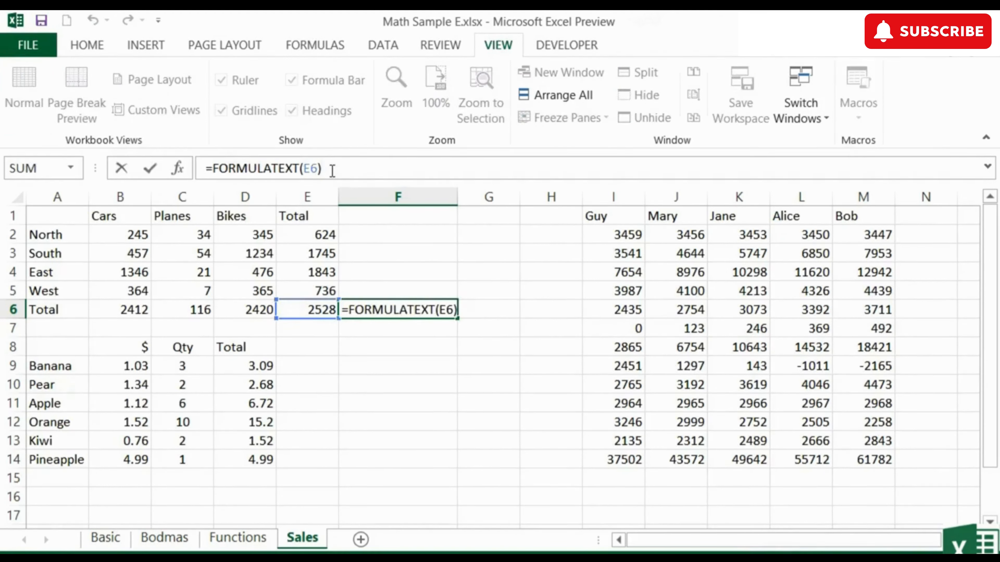